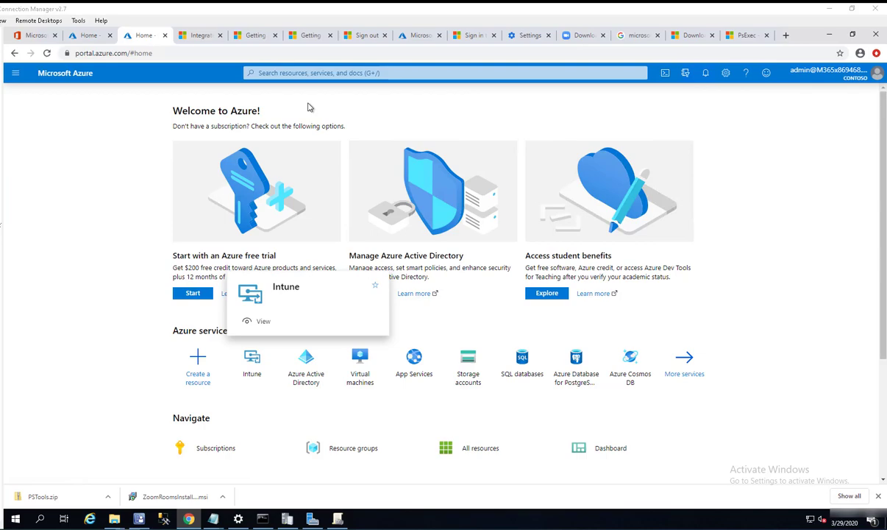
- Go to Device enrollment from the Intune portal, dismissing the search suggestions
{"action": "left_click", "coordinate": [292, 72]}
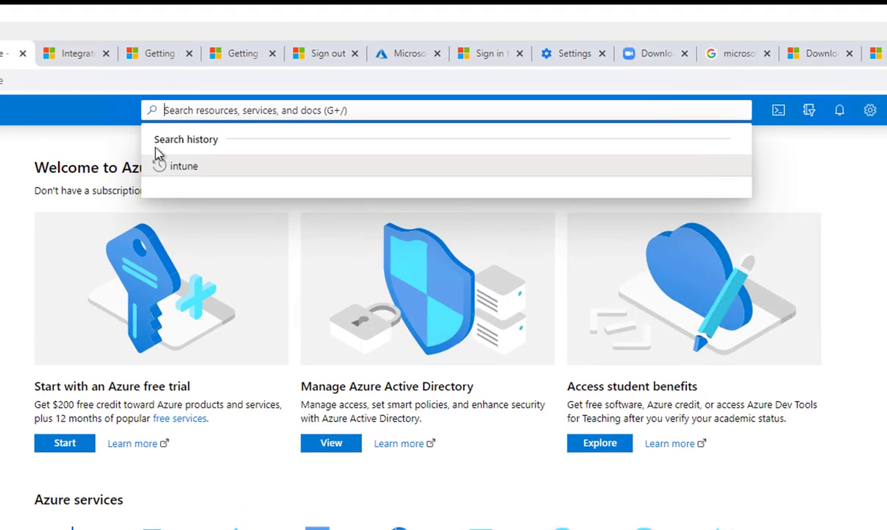
{"action": "key", "text": "Escape"}
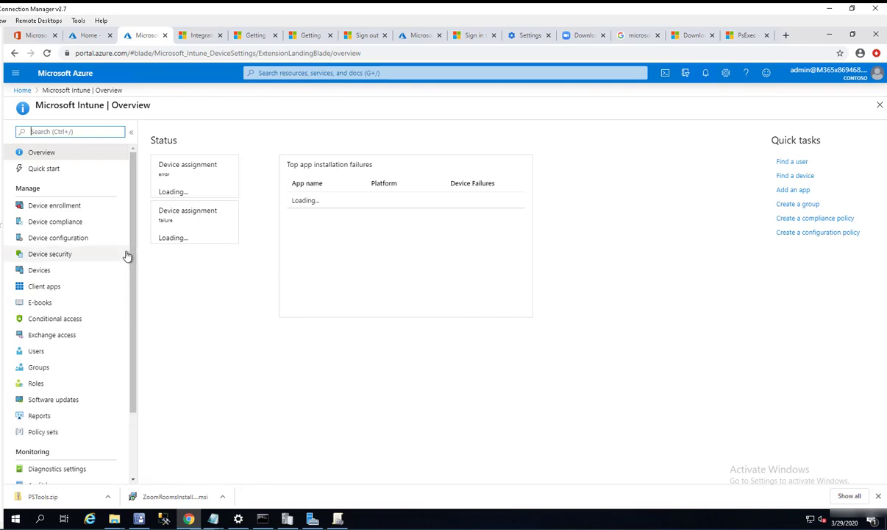
{"action": "left_click", "coordinate": [47, 211]}
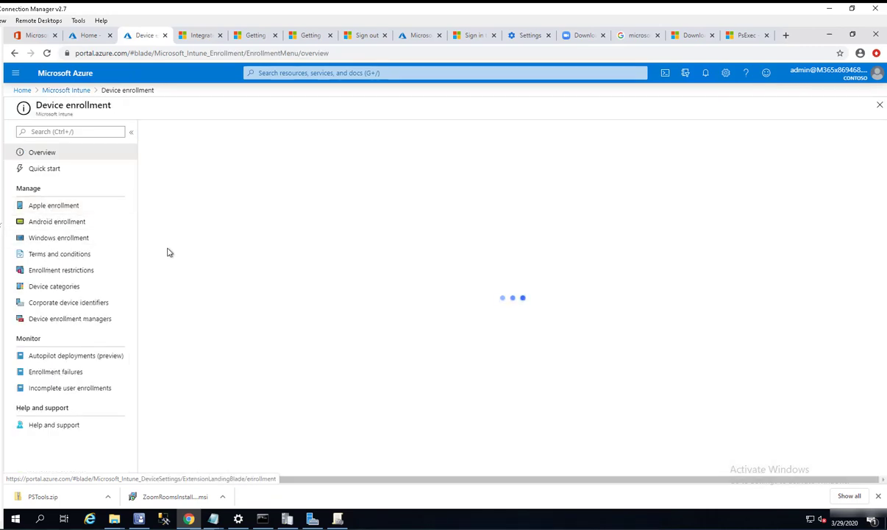
- Check the Default 'All users and all devices' Enrollment Status Page profile's properties, then return to the list
{"action": "left_click", "coordinate": [58, 243]}
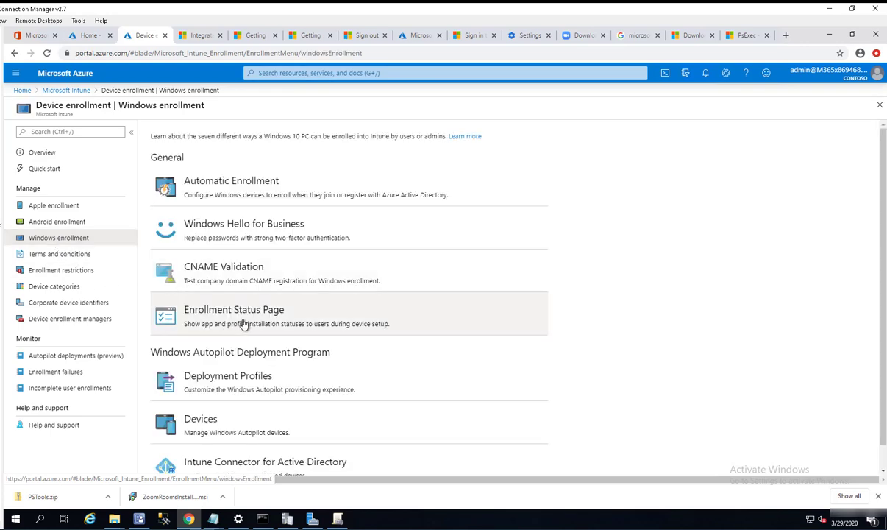
{"action": "left_click", "coordinate": [266, 322]}
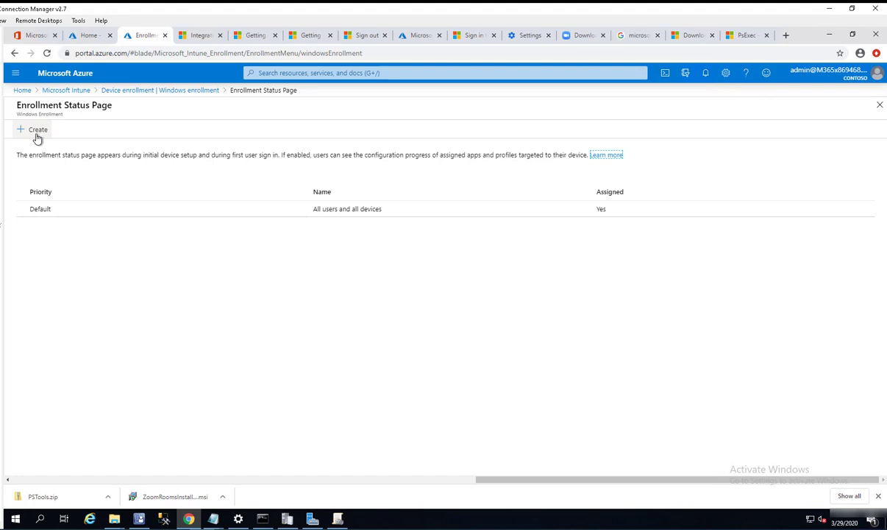
{"action": "left_click", "coordinate": [47, 214]}
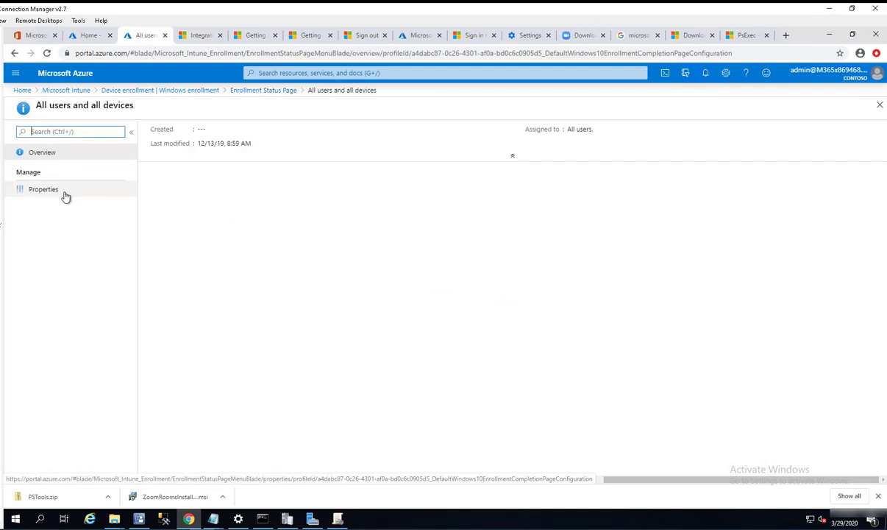
{"action": "left_click", "coordinate": [65, 195]}
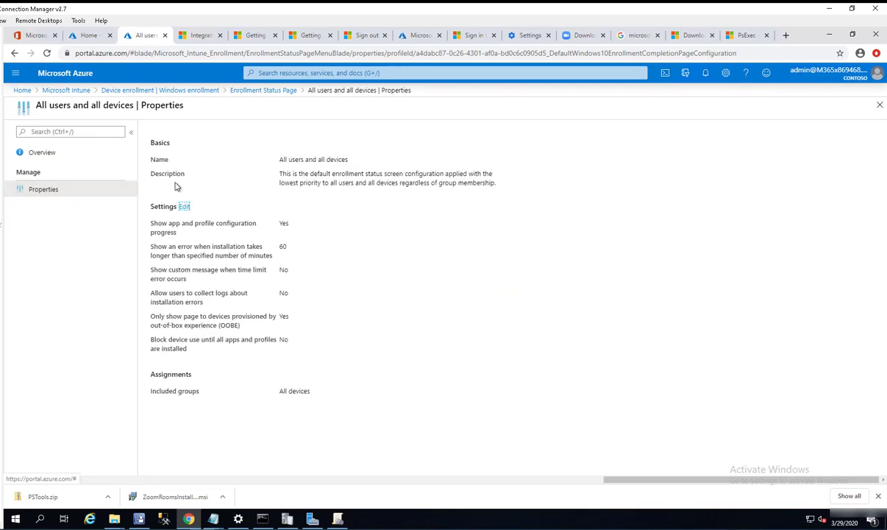
{"action": "left_click", "coordinate": [264, 90]}
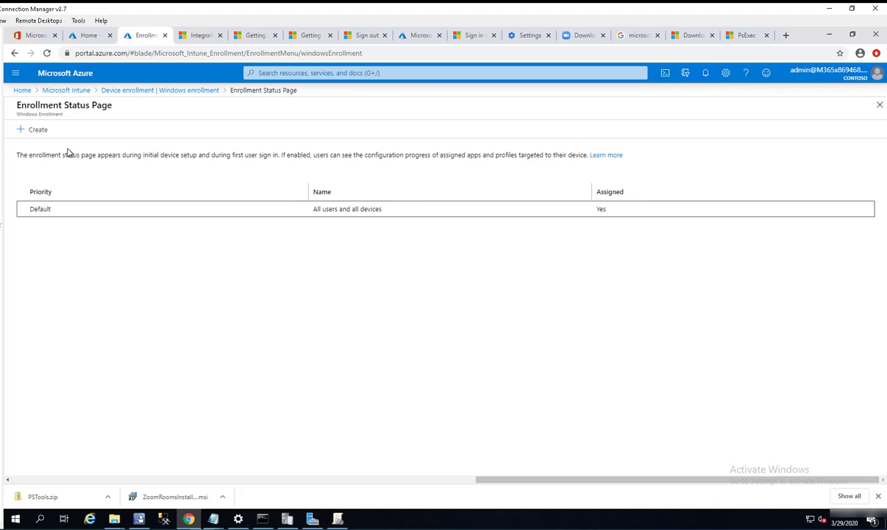
- Create a new Enrollment Status Page profile named 'Youtube Demo' and continue to Settings
{"action": "left_click", "coordinate": [33, 137]}
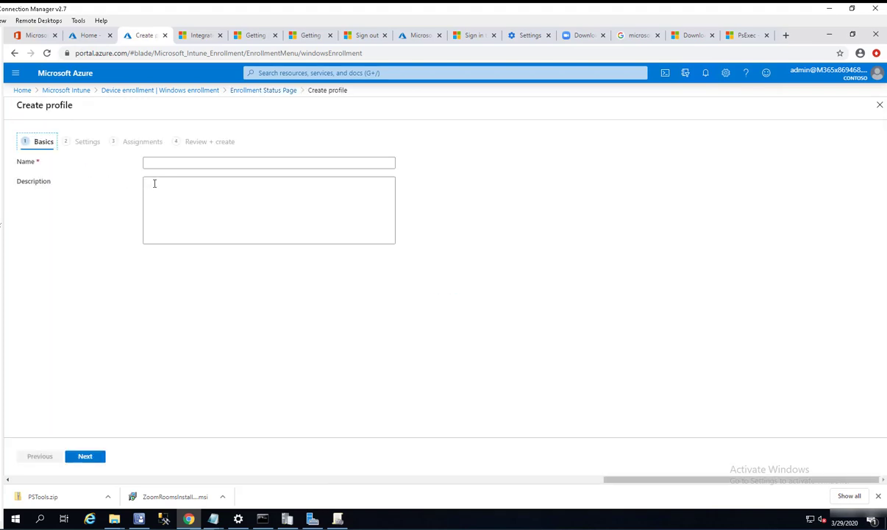
{"action": "left_click", "coordinate": [162, 168]}
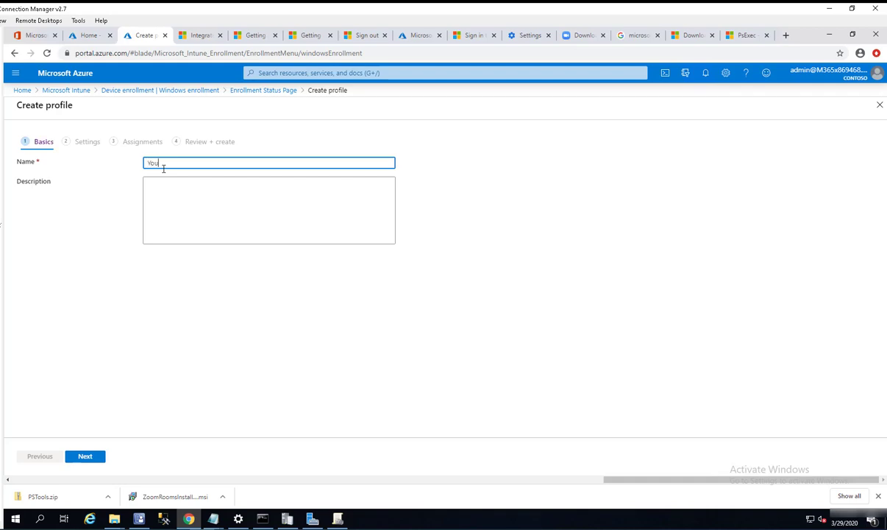
{"action": "type", "text": "Youtube Demo"}
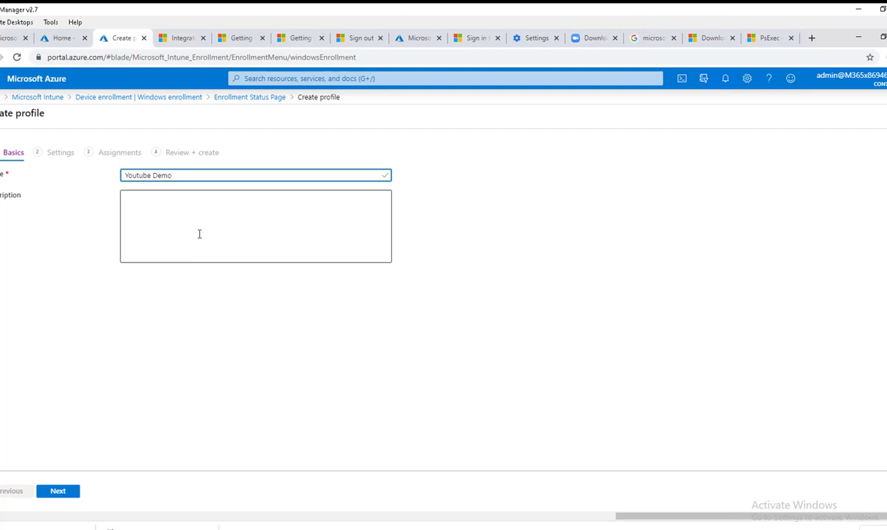
{"action": "left_click", "coordinate": [199, 233]}
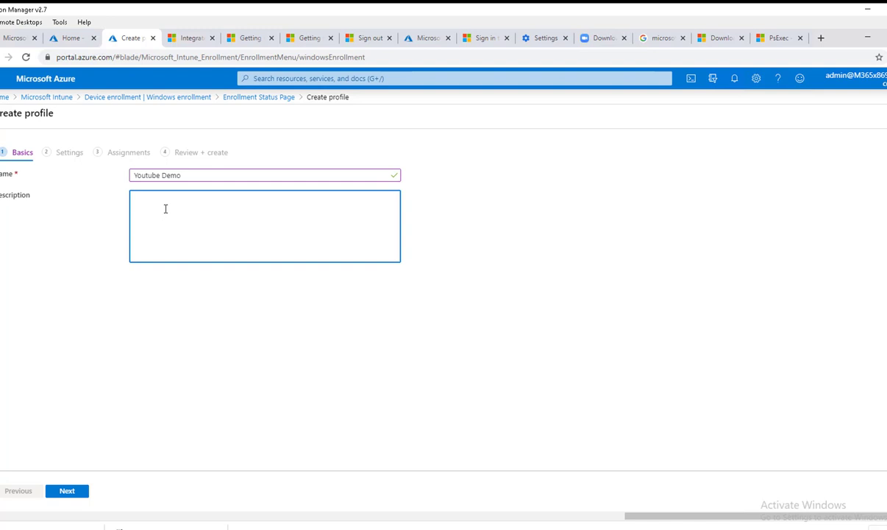
{"action": "left_click", "coordinate": [95, 490]}
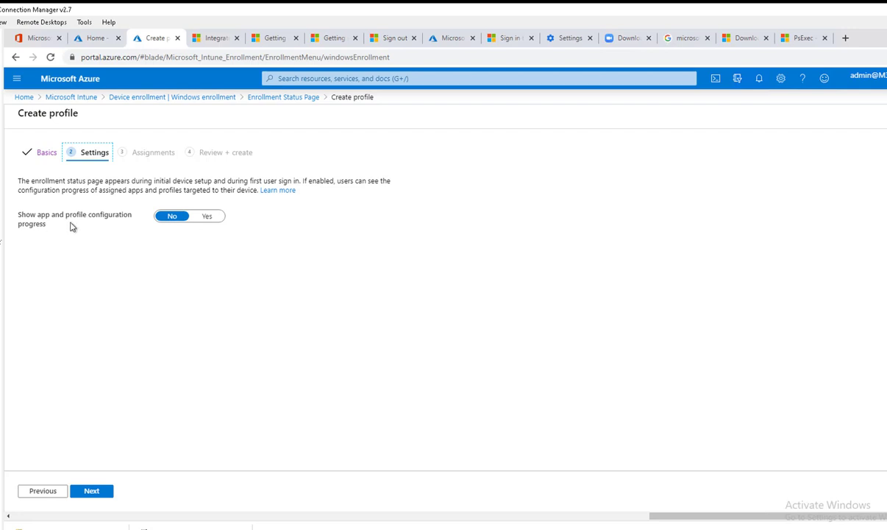
- Turn on app and profile configuration progress and set the installation error timeout to 65 minutes
{"action": "left_click", "coordinate": [199, 221]}
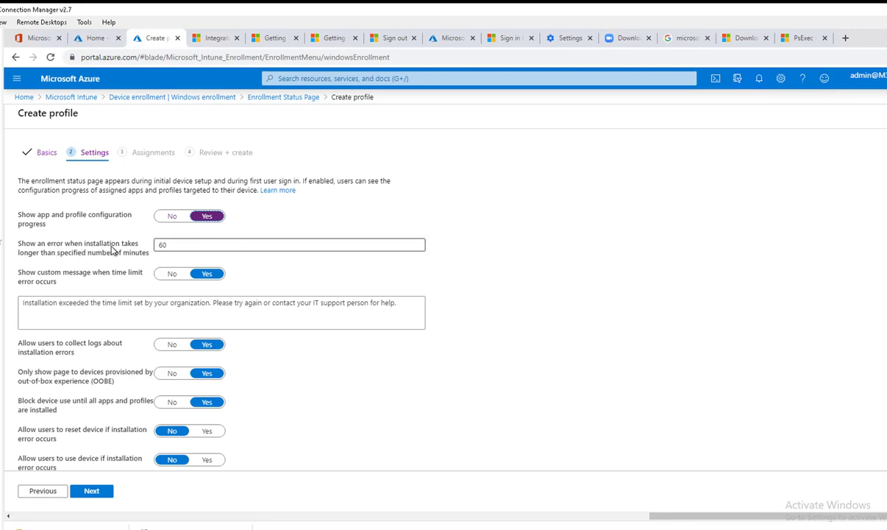
{"action": "left_click", "coordinate": [186, 244]}
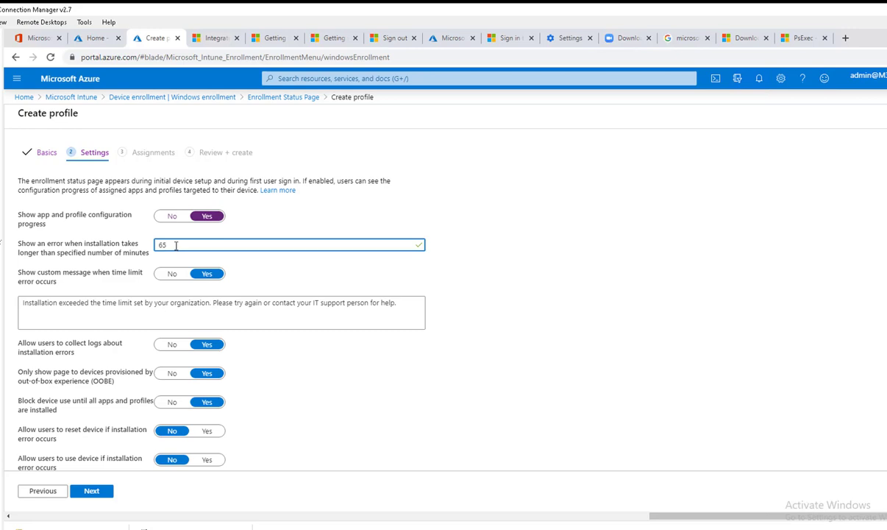
{"action": "left_click_drag", "start_coordinate": [401, 303], "coordinate": [8, 293]}
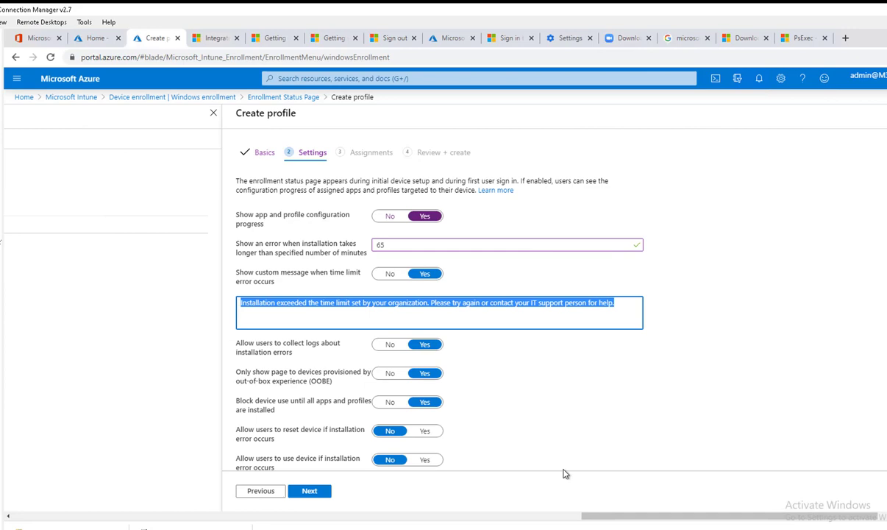
{"action": "left_click_drag", "start_coordinate": [630, 521], "coordinate": [638, 519]}
{"action": "left_click", "coordinate": [553, 307]}
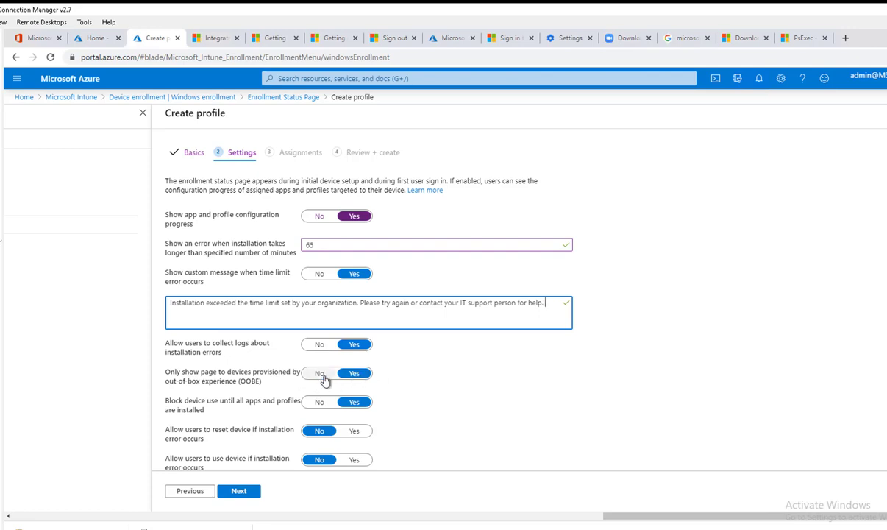
- Keep the OOBE-only option at Yes, allow device reset and device use after installation errors
{"action": "left_click", "coordinate": [321, 374]}
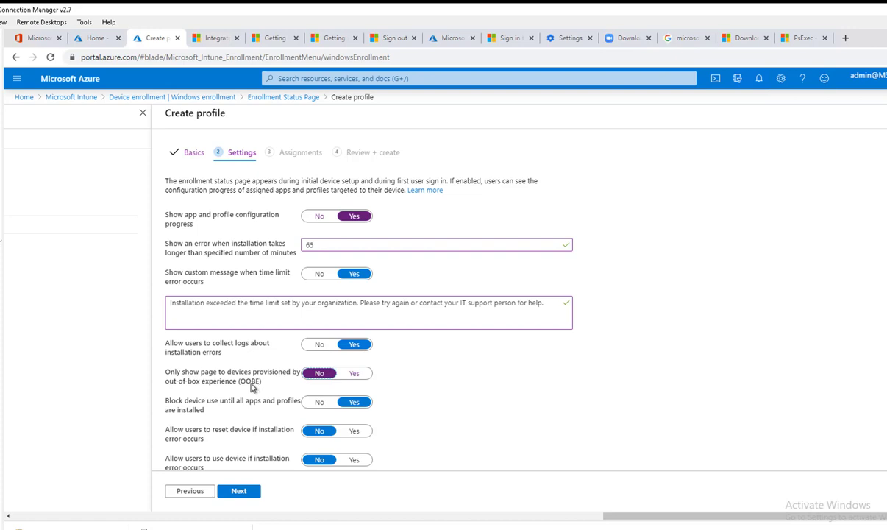
{"action": "left_click", "coordinate": [353, 374]}
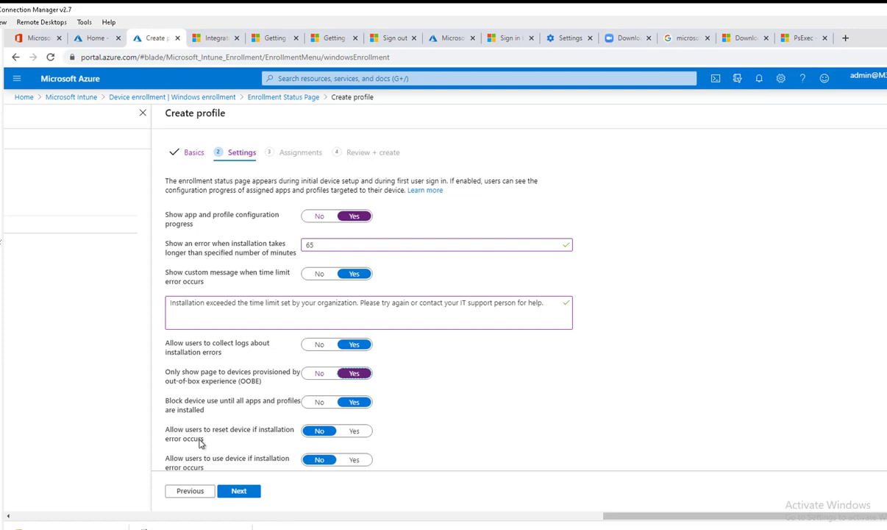
{"action": "left_click", "coordinate": [353, 431]}
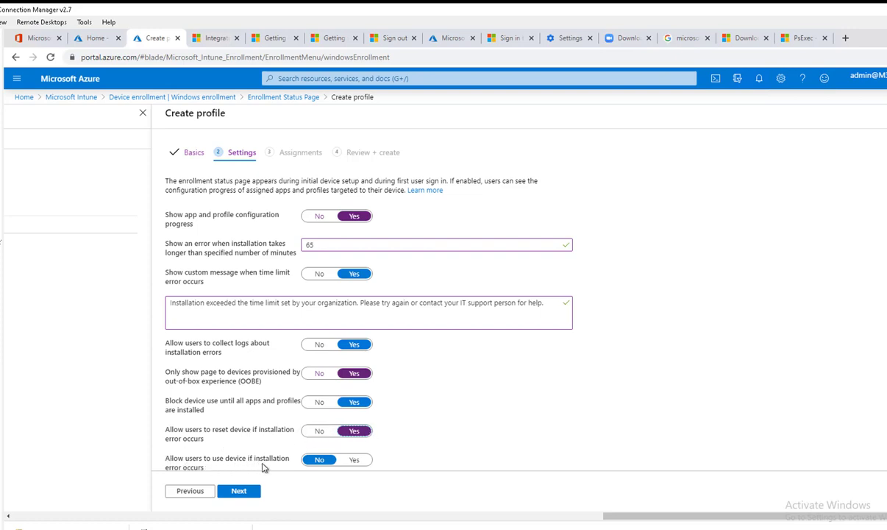
{"action": "left_click", "coordinate": [358, 460]}
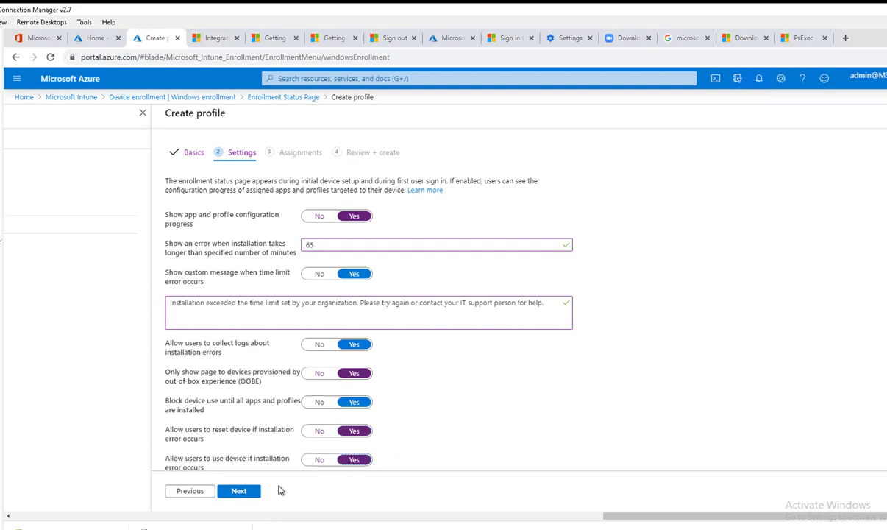
{"action": "left_click", "coordinate": [249, 495]}
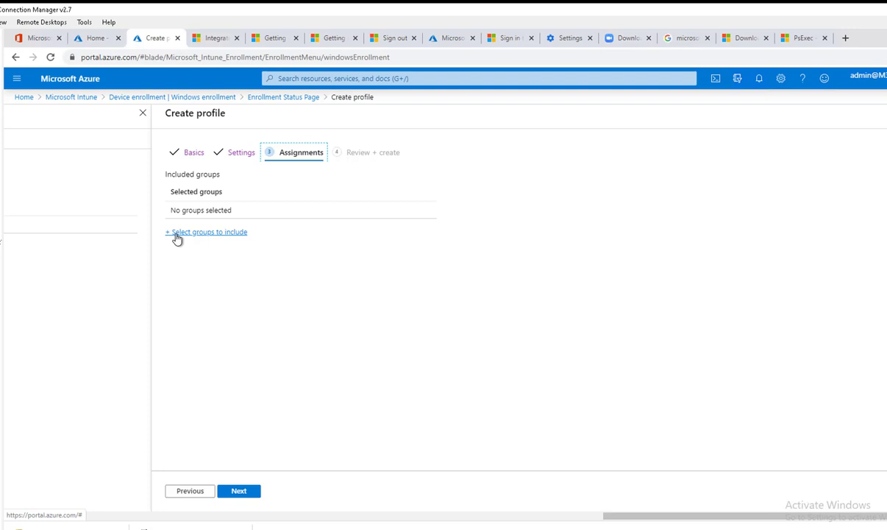
- Search 'intune' and add the IntuneTesters group as an included assignment
{"action": "left_click", "coordinate": [203, 234]}
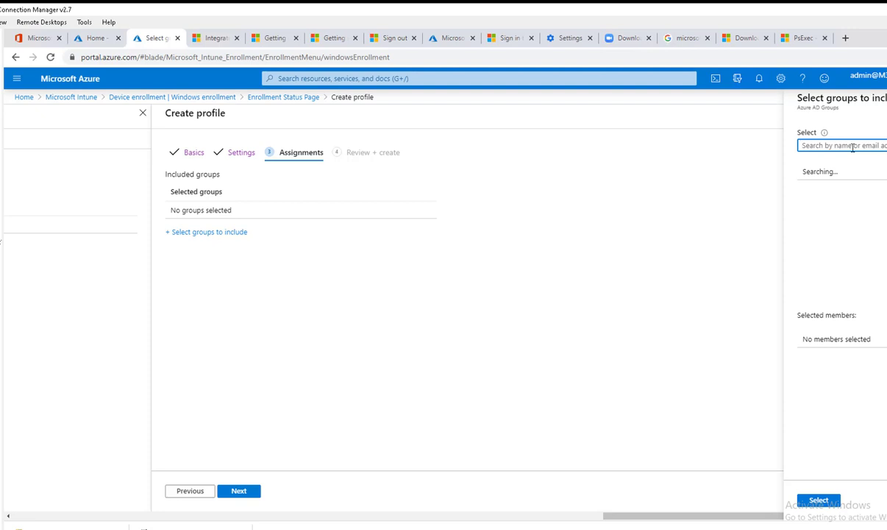
{"action": "type", "text": "in"}
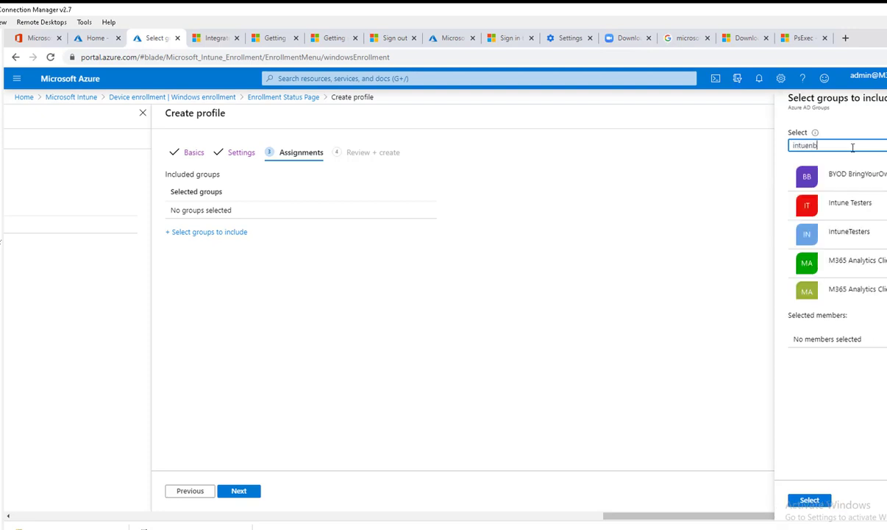
{"action": "type", "text": "tune"}
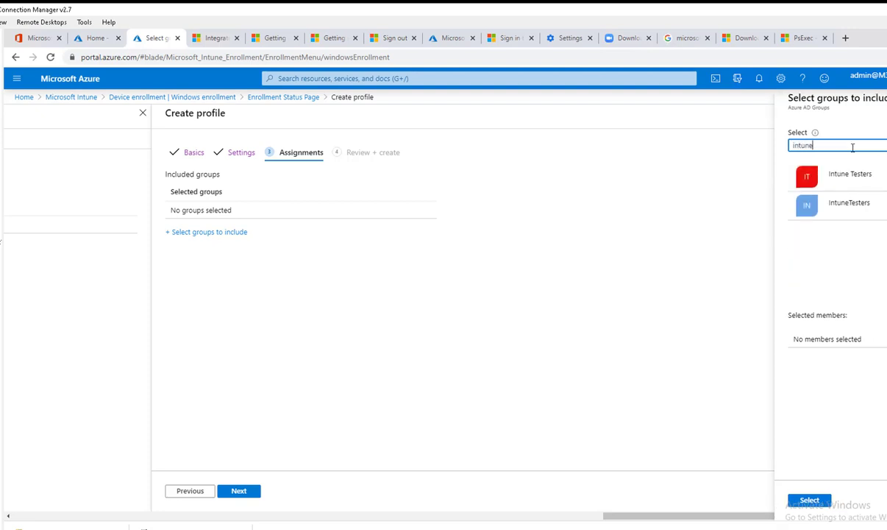
{"action": "left_click", "coordinate": [843, 209]}
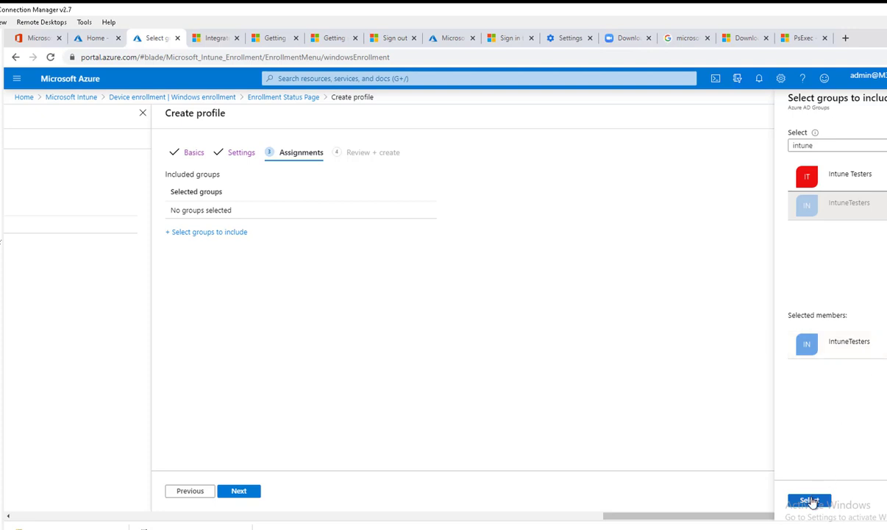
{"action": "mouse_move", "coordinate": [879, 346]}
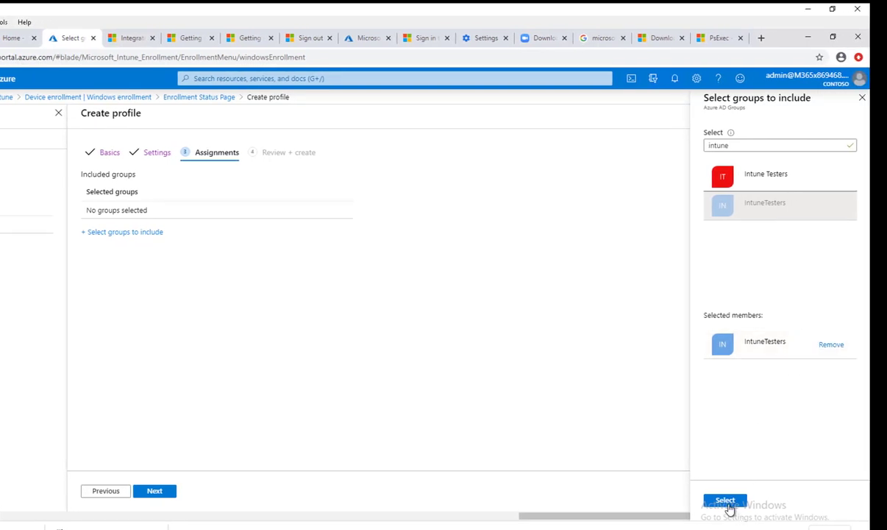
{"action": "left_click", "coordinate": [728, 505]}
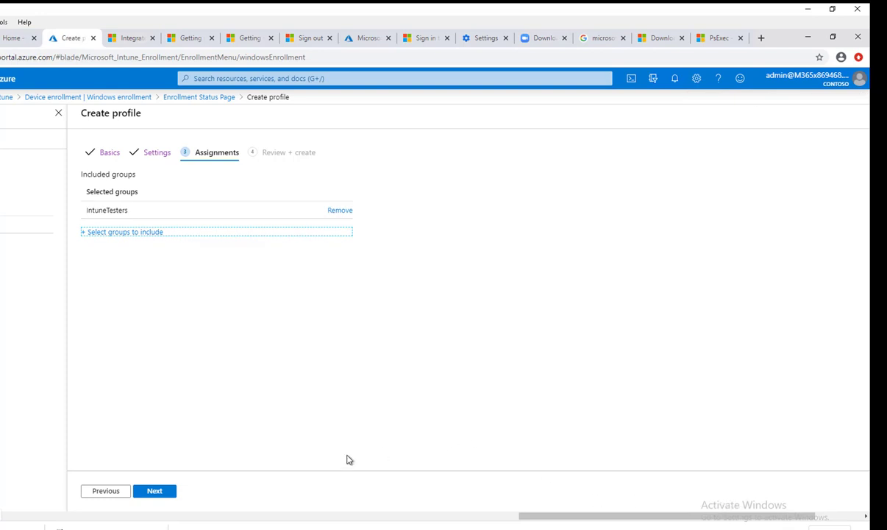
- Review the Youtube Demo profile summary and create the profile
{"action": "left_click", "coordinate": [156, 494]}
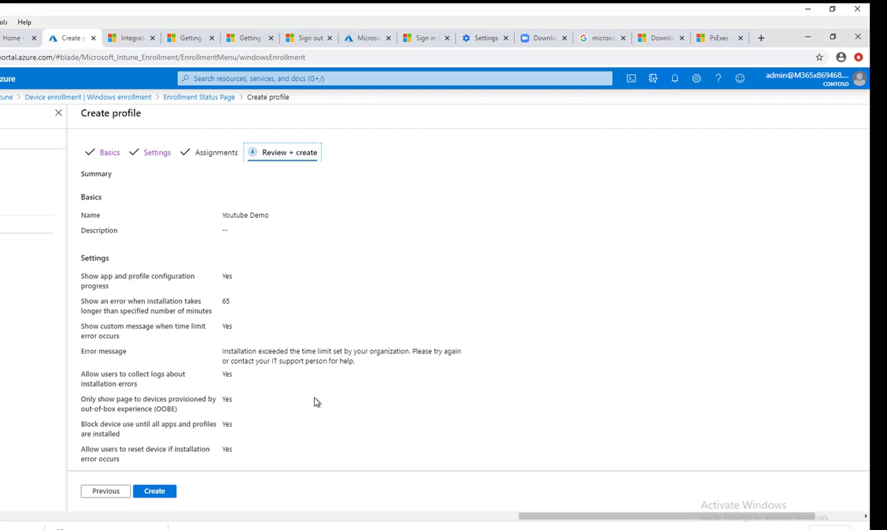
{"action": "scroll", "coordinate": [287, 272], "scroll_direction": "down", "scroll_amount": 1}
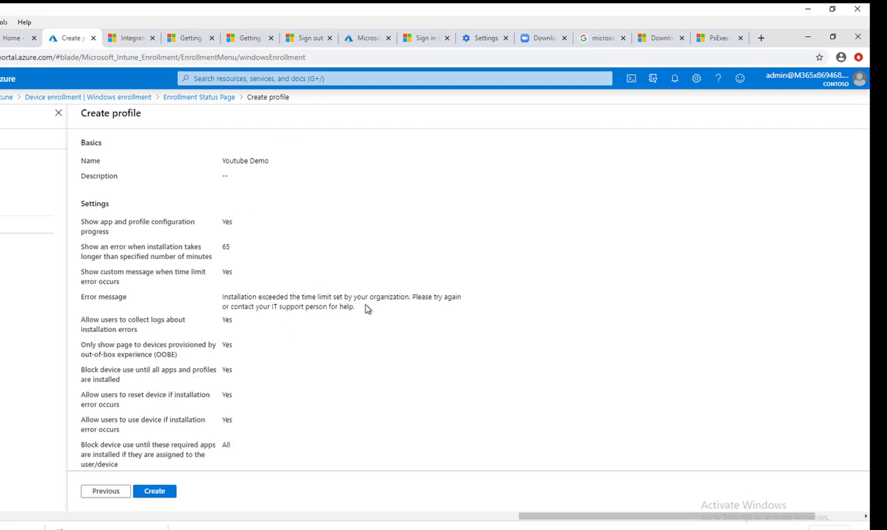
{"action": "scroll", "coordinate": [372, 308], "scroll_direction": "up", "scroll_amount": 1}
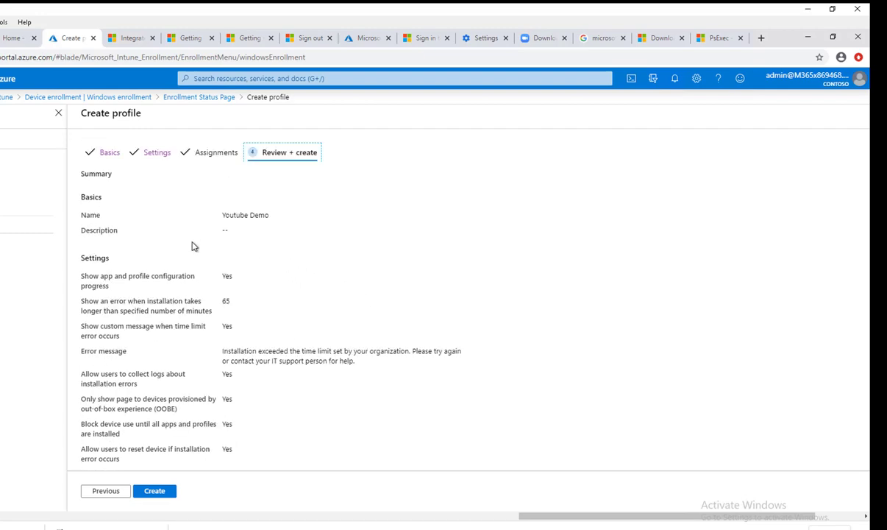
{"action": "scroll", "coordinate": [307, 353], "scroll_direction": "down", "scroll_amount": 2}
{"action": "scroll", "coordinate": [283, 340], "scroll_direction": "down", "scroll_amount": 1}
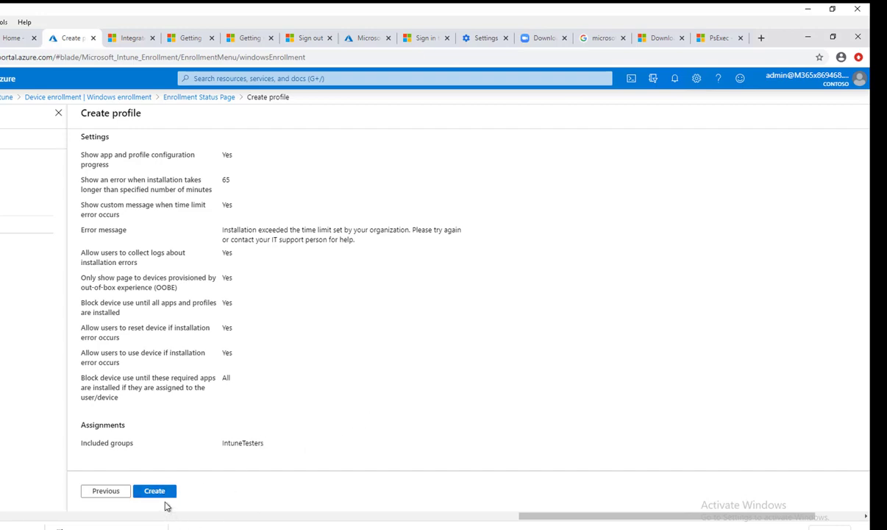
{"action": "left_click", "coordinate": [166, 492]}
{"action": "left_click", "coordinate": [158, 493]}
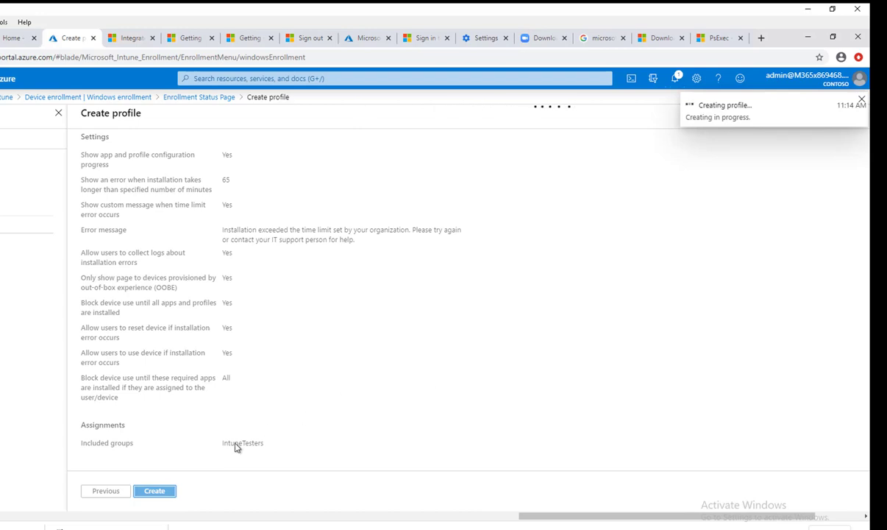